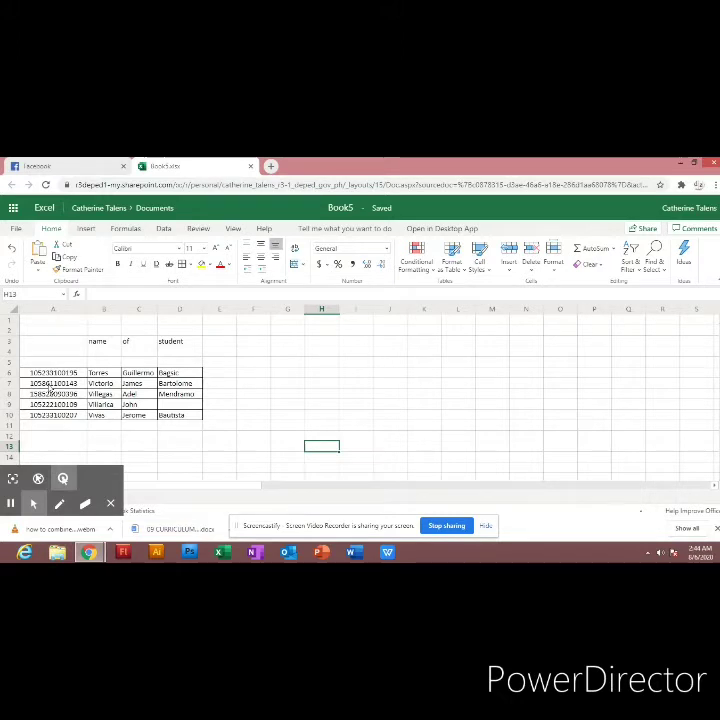
Review the student number column, the three name-part columns in B to D, and the individual name rows 6 to 8.
{"action": "left_click_drag", "start_coordinate": [50, 362], "coordinate": [51, 414]}
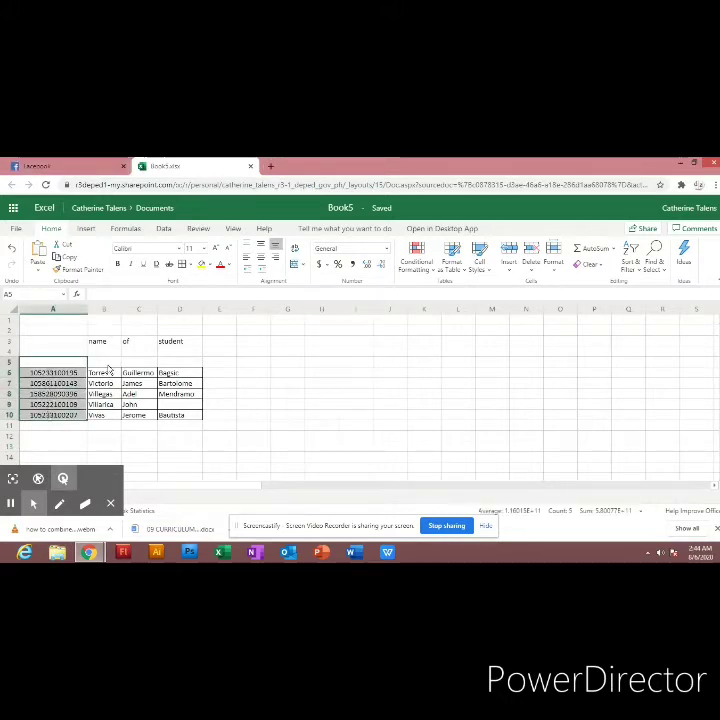
{"action": "left_click_drag", "start_coordinate": [104, 362], "coordinate": [108, 416]}
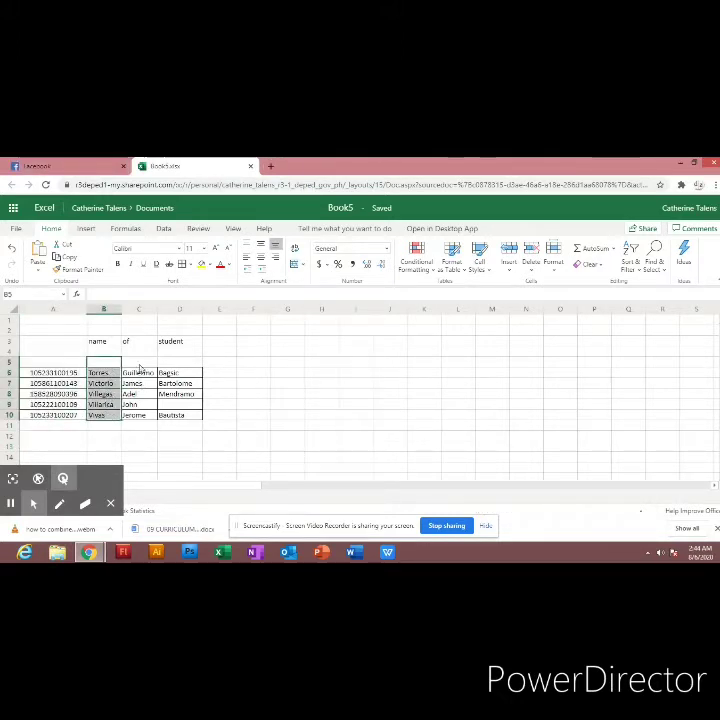
{"action": "left_click_drag", "start_coordinate": [138, 364], "coordinate": [125, 415]}
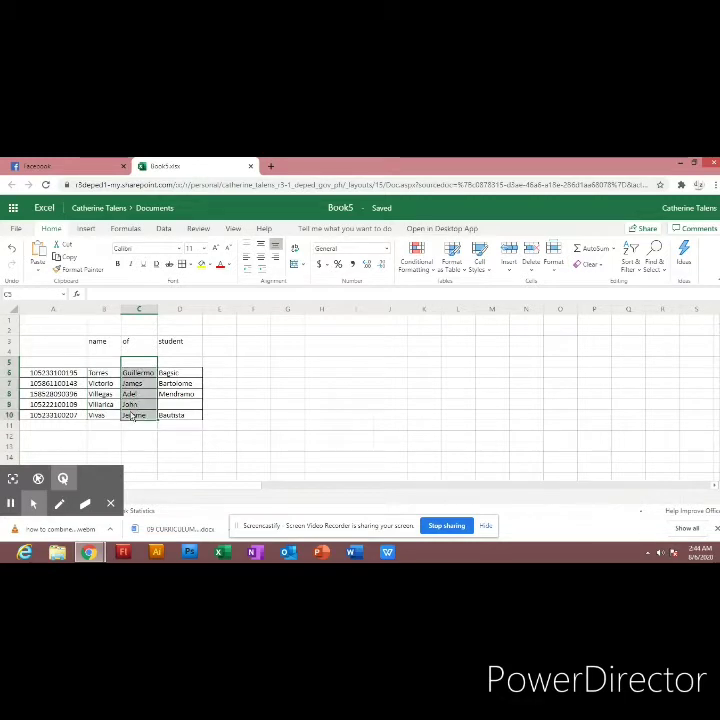
{"action": "left_click_drag", "start_coordinate": [180, 364], "coordinate": [180, 416]}
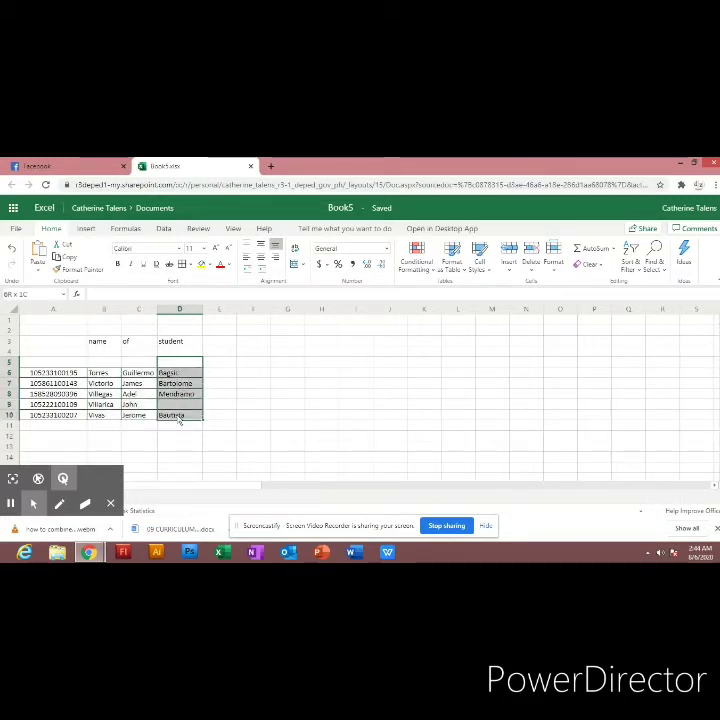
{"action": "left_click", "coordinate": [254, 415]}
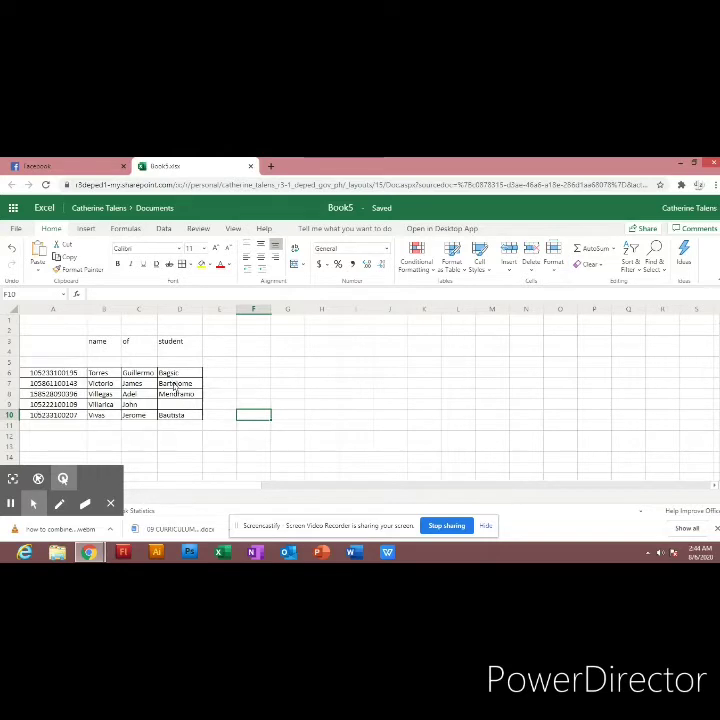
{"action": "left_click_drag", "start_coordinate": [100, 372], "coordinate": [172, 377]}
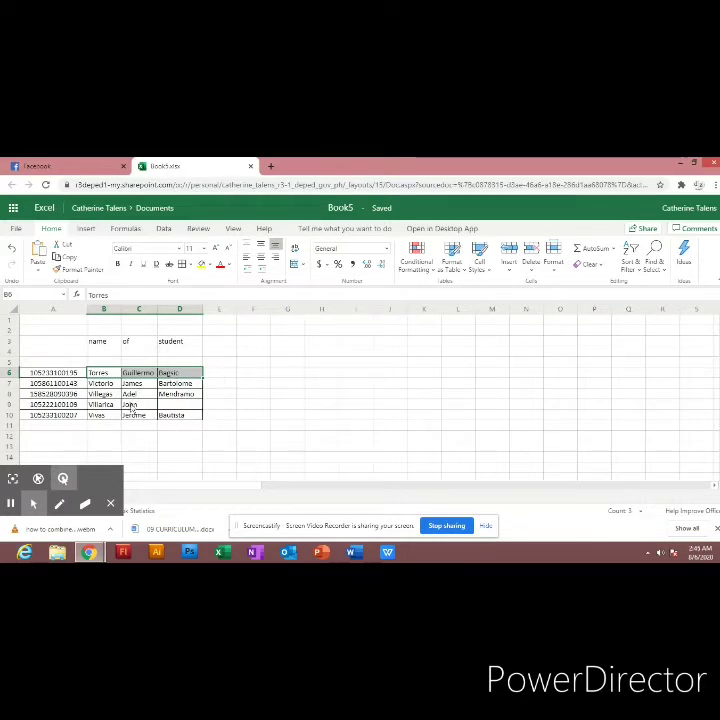
{"action": "left_click_drag", "start_coordinate": [100, 383], "coordinate": [172, 384]}
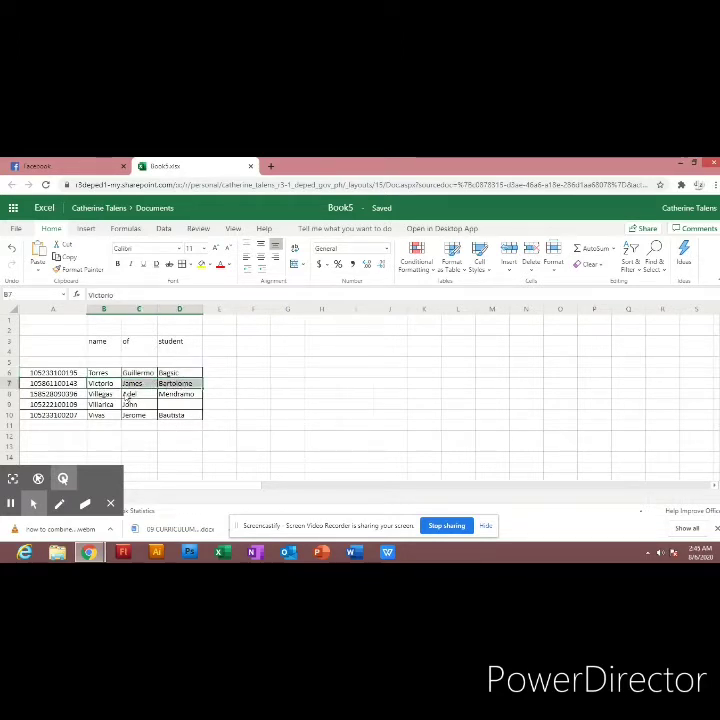
{"action": "left_click_drag", "start_coordinate": [100, 394], "coordinate": [175, 394]}
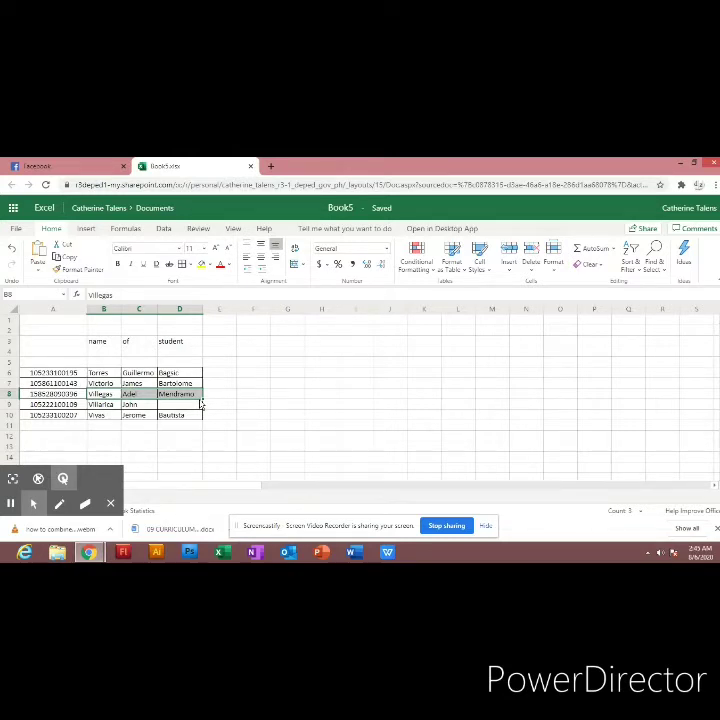
Enter the formula =B6&" "&C6&" "&D6 in cell F6 to join the first student's name parts with spaces.
{"action": "left_click", "coordinate": [254, 375]}
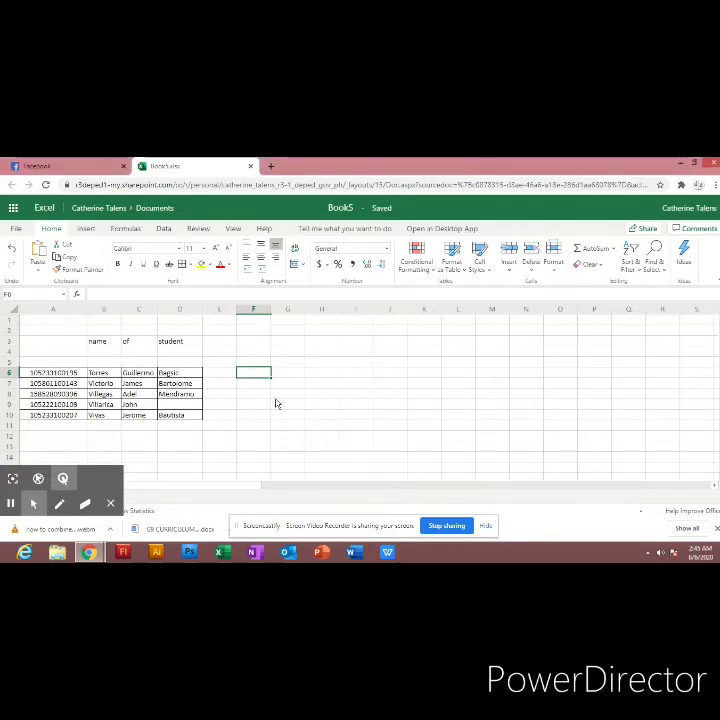
{"action": "type", "text": "="}
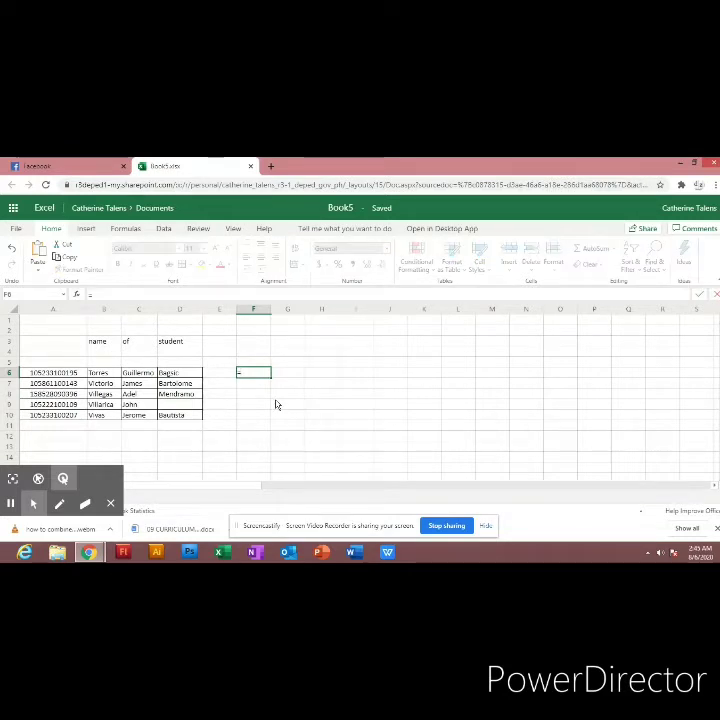
{"action": "left_click", "coordinate": [100, 373]}
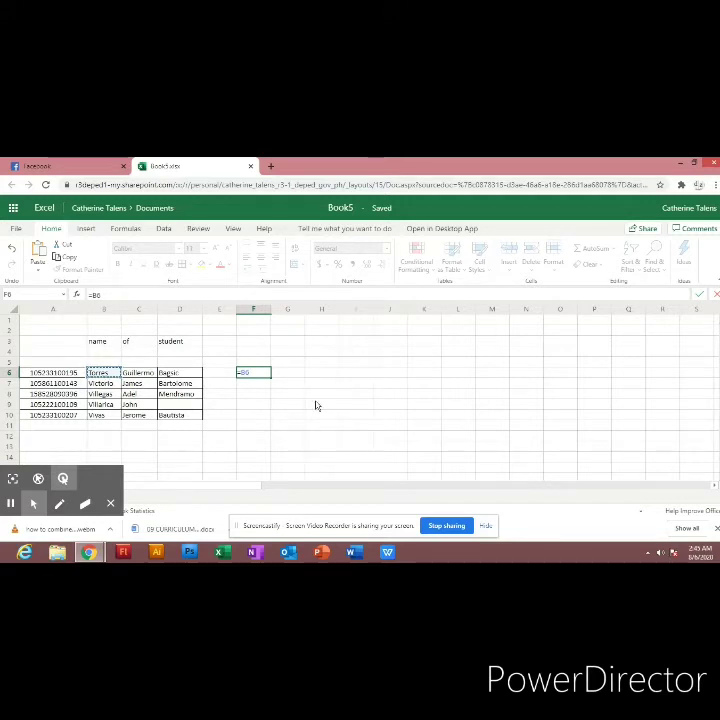
{"action": "type", "text": "&"}
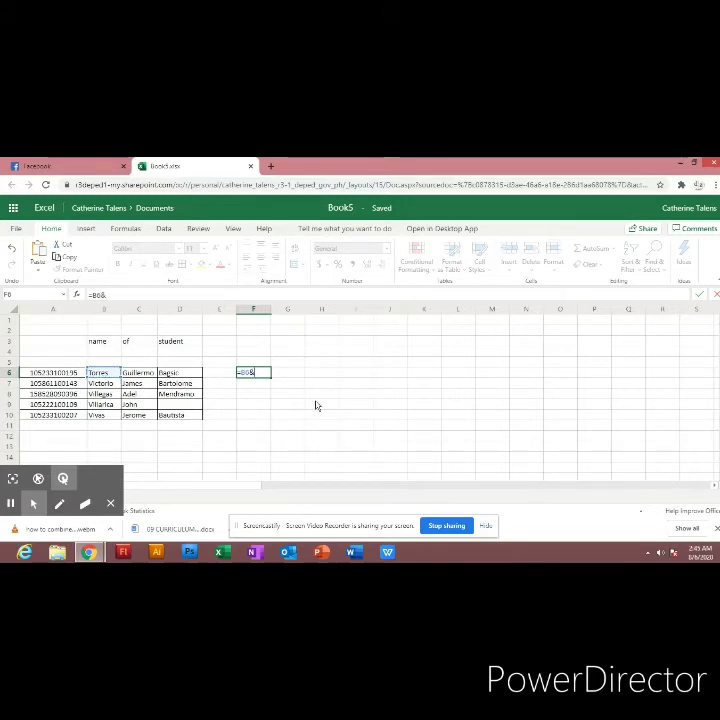
{"action": "type", "text": "\" \"&"}
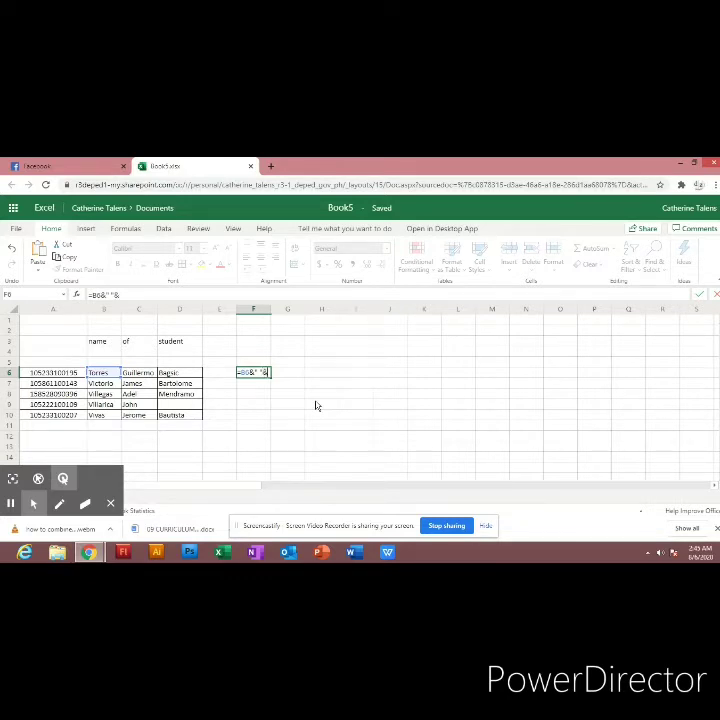
{"action": "left_click", "coordinate": [137, 378]}
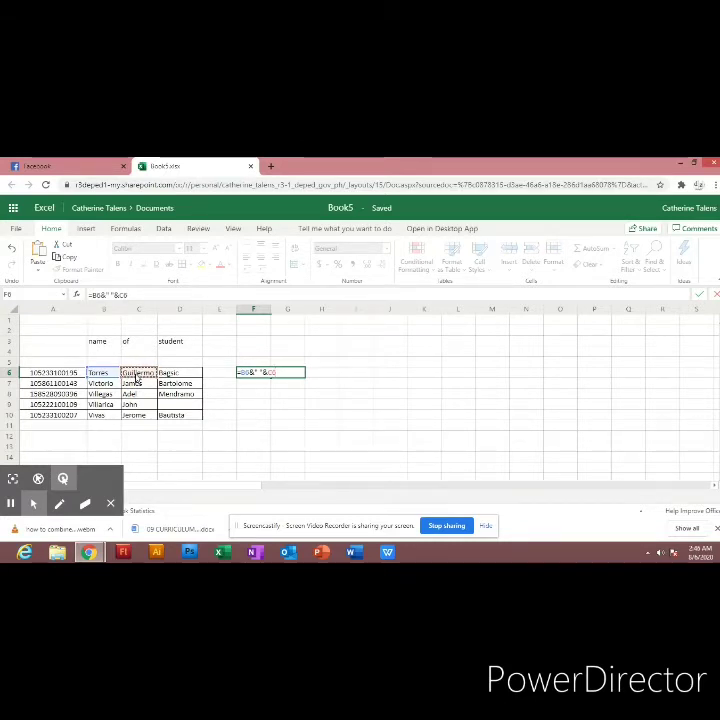
{"action": "type", "text": "&"}
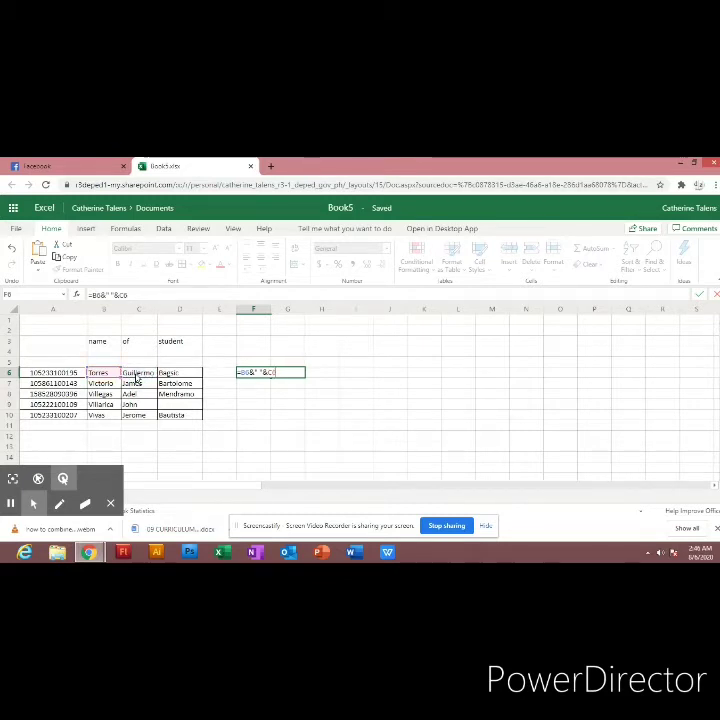
{"action": "type", "text": "\""}
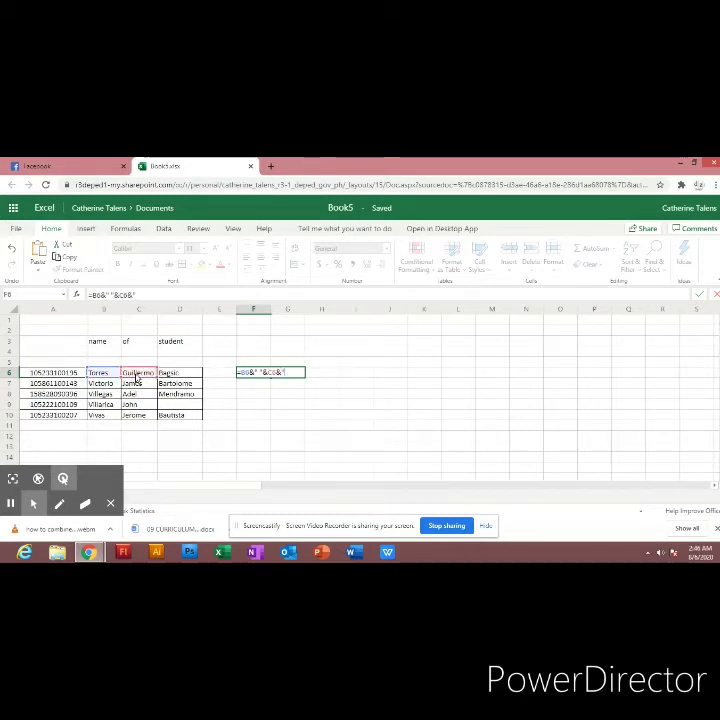
{"action": "type", "text": " \""}
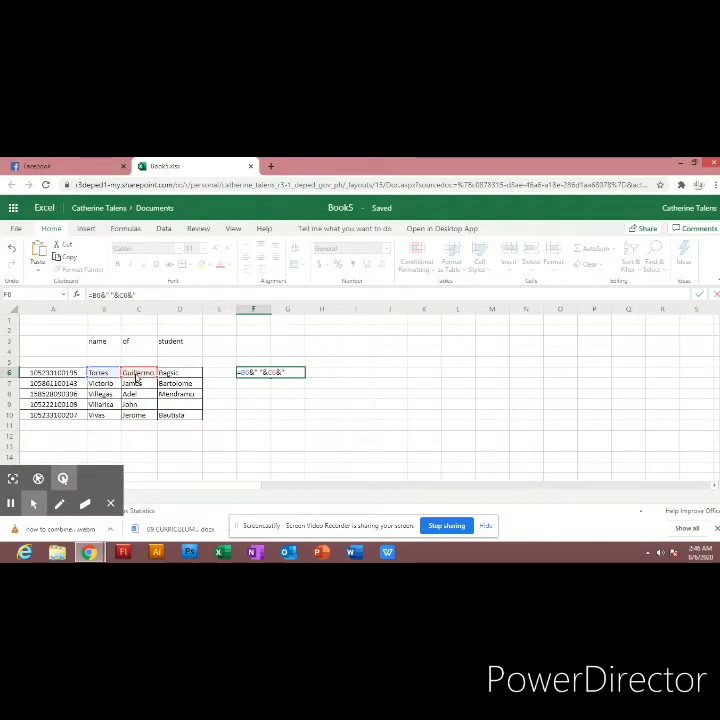
{"action": "type", "text": "&"}
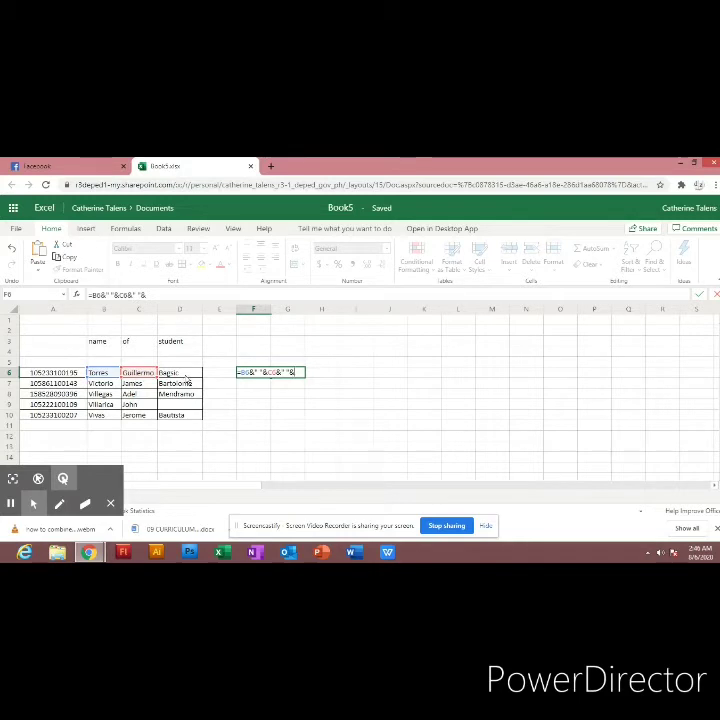
{"action": "left_click", "coordinate": [185, 375]}
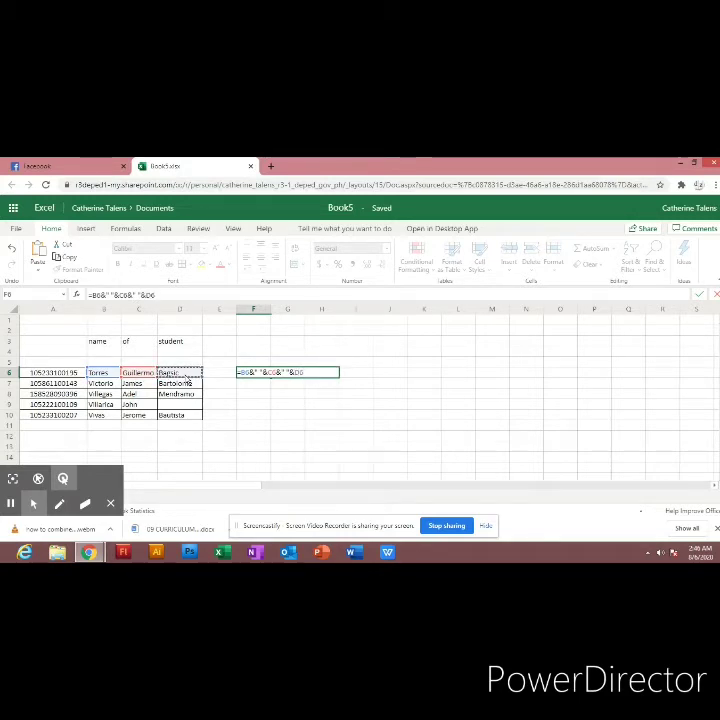
{"action": "key", "text": "Return"}
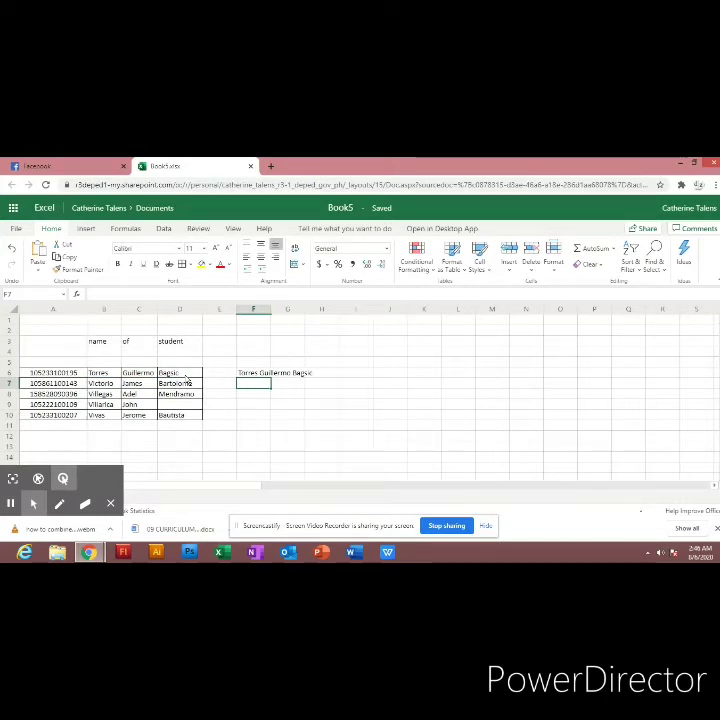
Change the first separator in F6's formula to a comma and space, making it =B6&", "&C6&" "&D6.
{"action": "key", "text": "Up"}
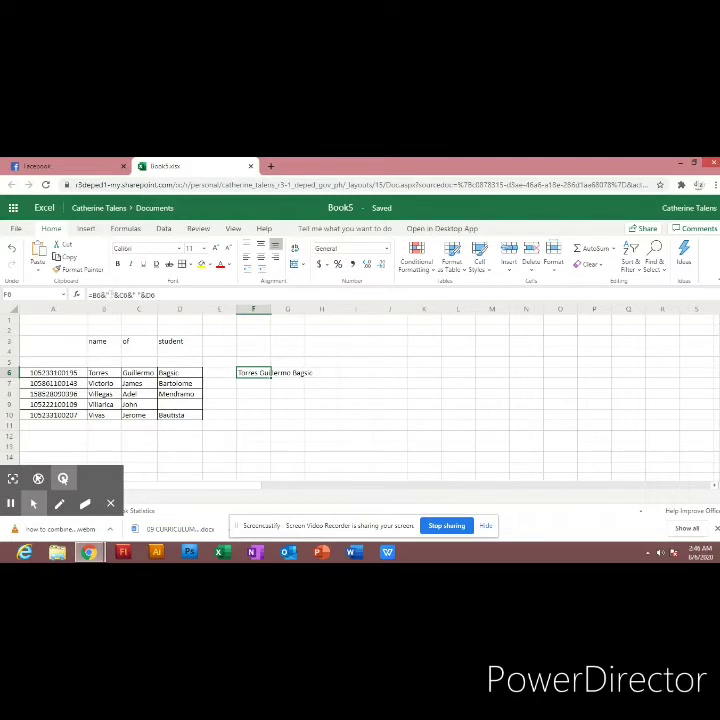
{"action": "left_click", "coordinate": [158, 295]}
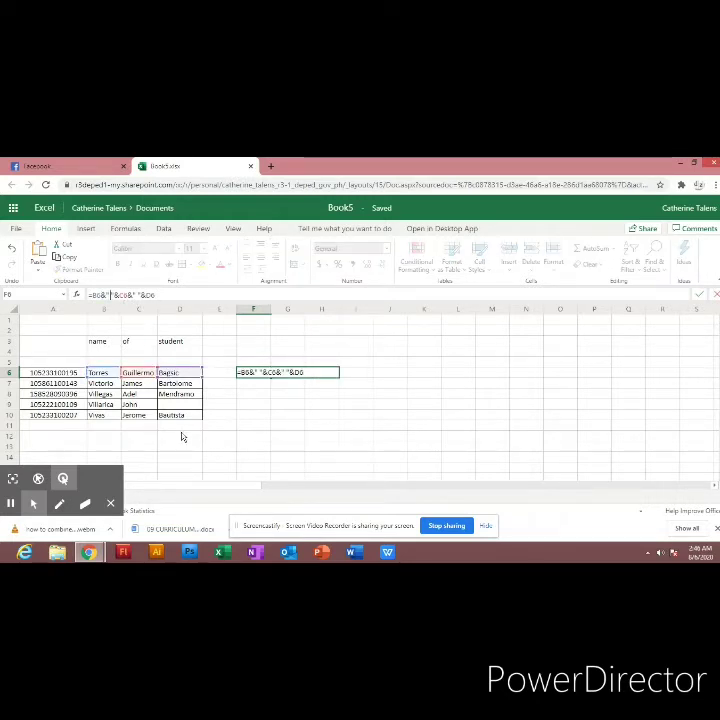
{"action": "key", "text": "BackSpace"}
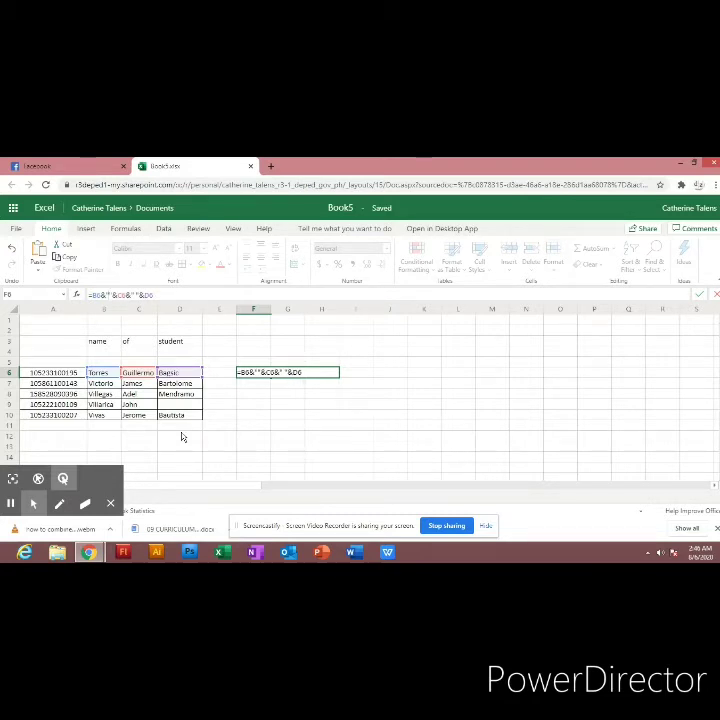
{"action": "type", "text": ","}
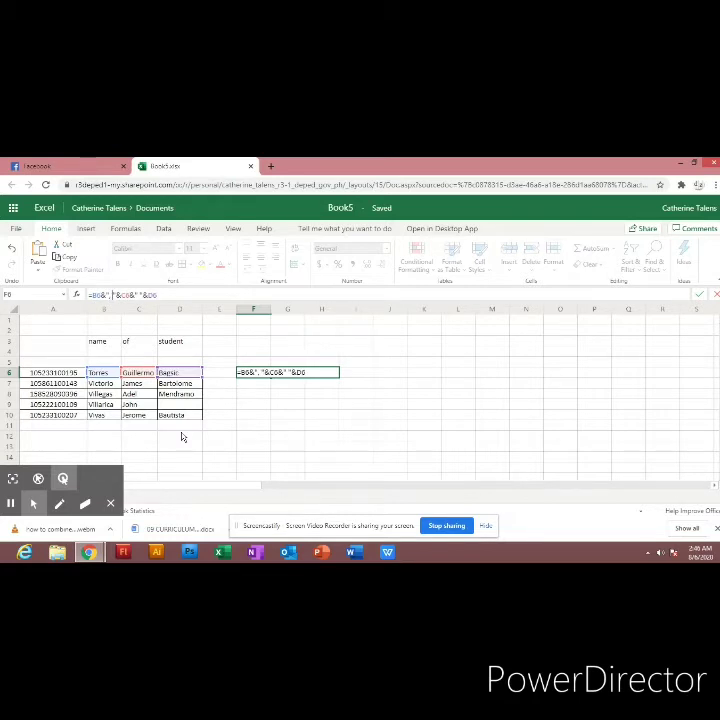
{"action": "key", "text": "Return"}
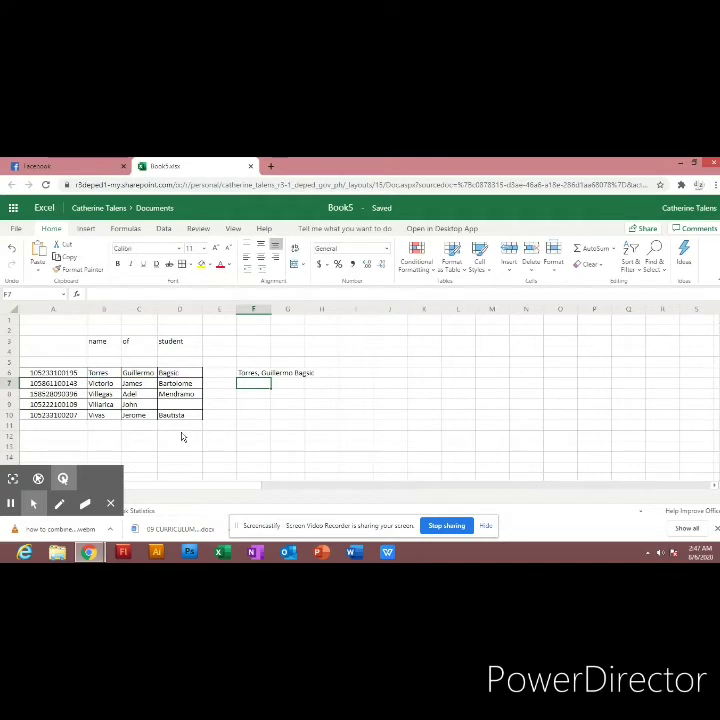
Fill the combined-name formula from F6 down through F10 for the remaining students.
{"action": "left_click", "coordinate": [266, 375]}
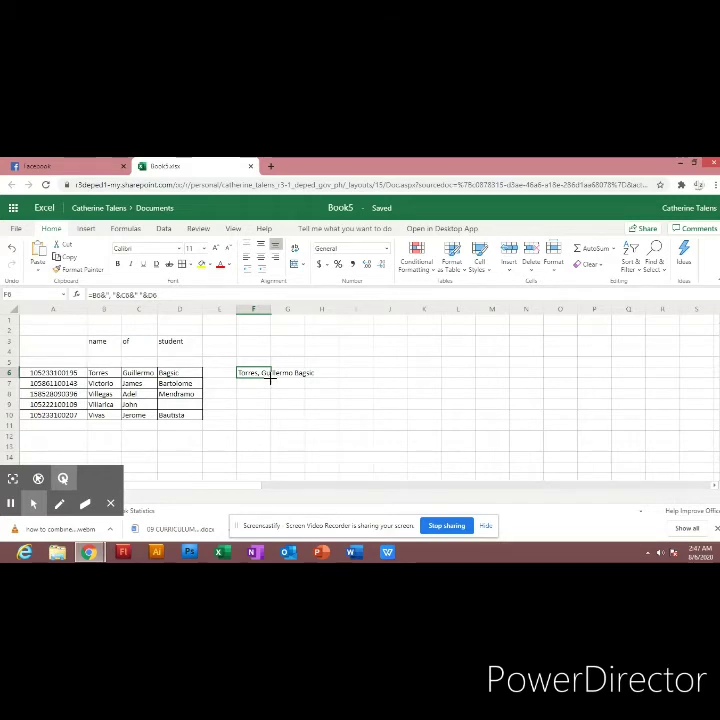
{"action": "left_click_drag", "start_coordinate": [270, 377], "coordinate": [270, 414]}
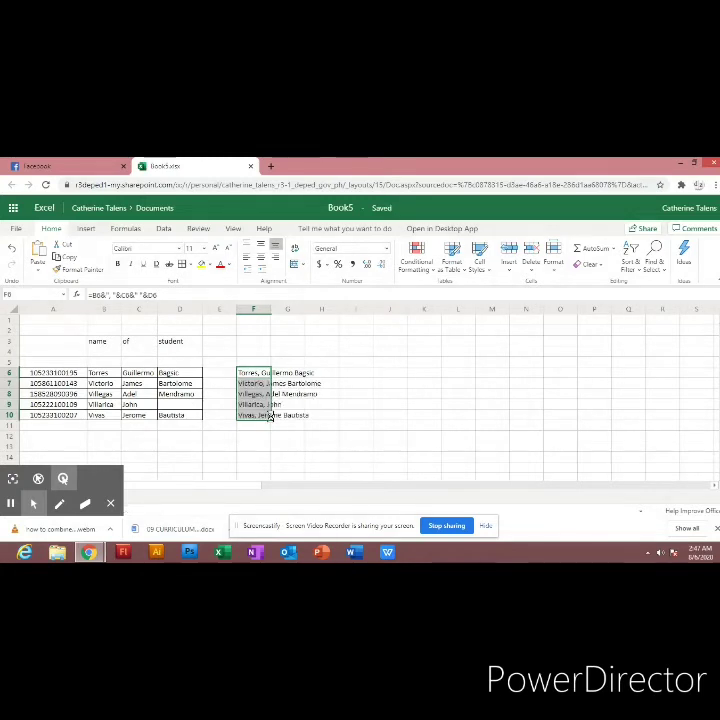
{"action": "left_click", "coordinate": [262, 438]}
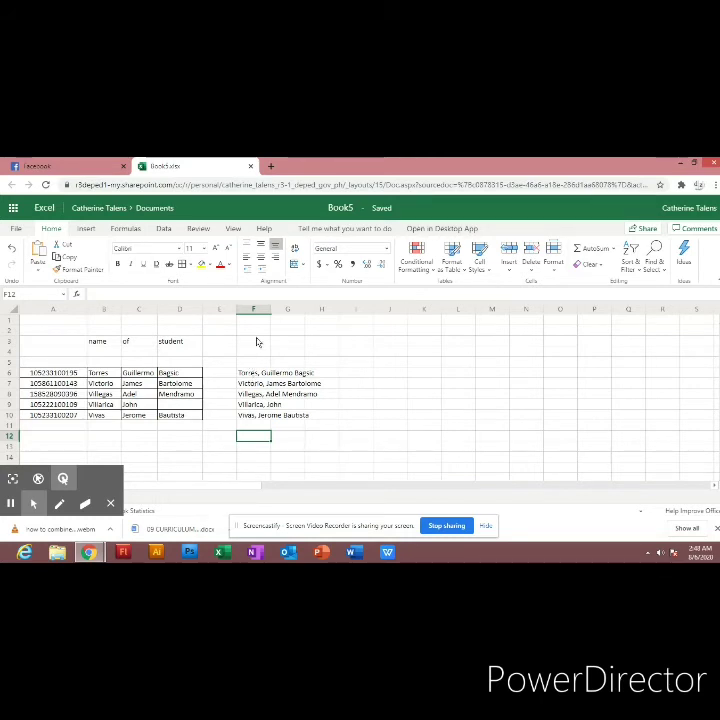
Enter the formula =B3&" "&C3&" "&D3 in cell F3 to join the three heading words with spaces.
{"action": "left_click", "coordinate": [257, 342]}
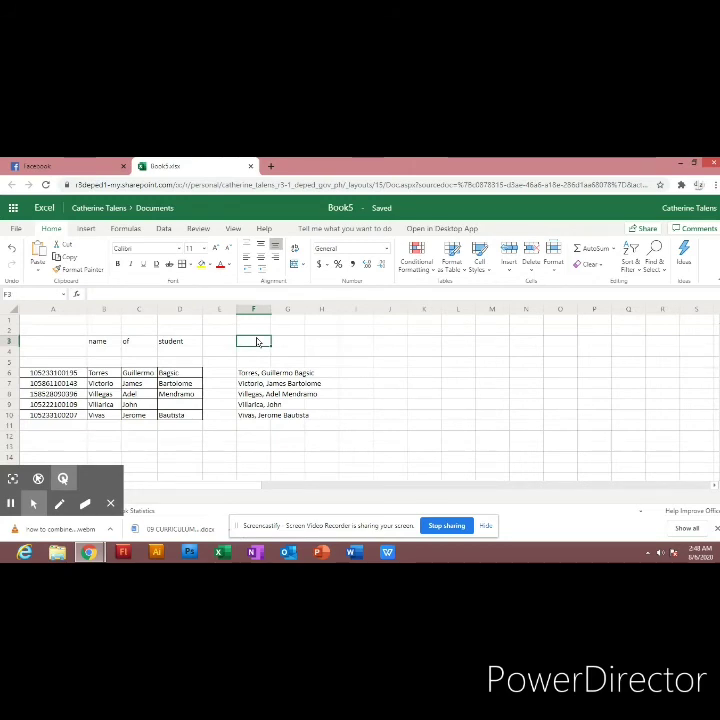
{"action": "type", "text": "="}
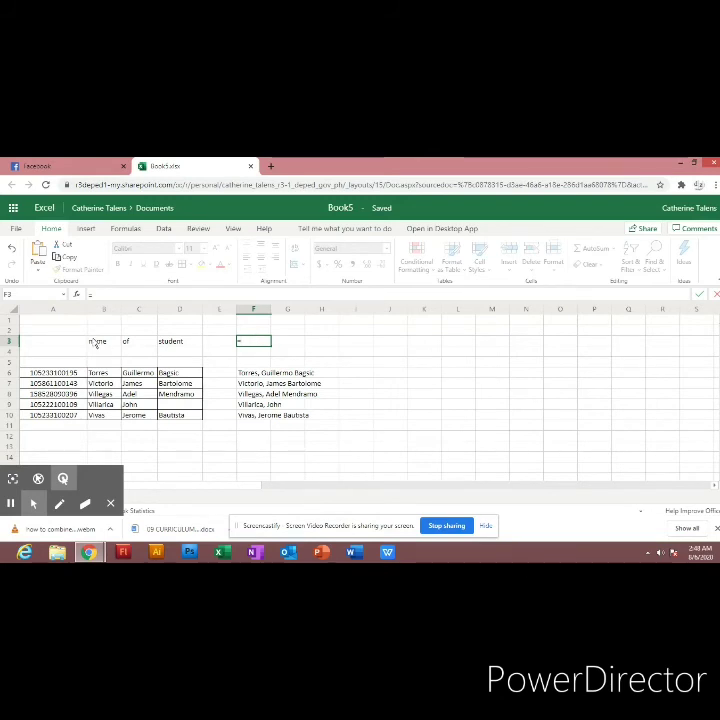
{"action": "left_click", "coordinate": [96, 342]}
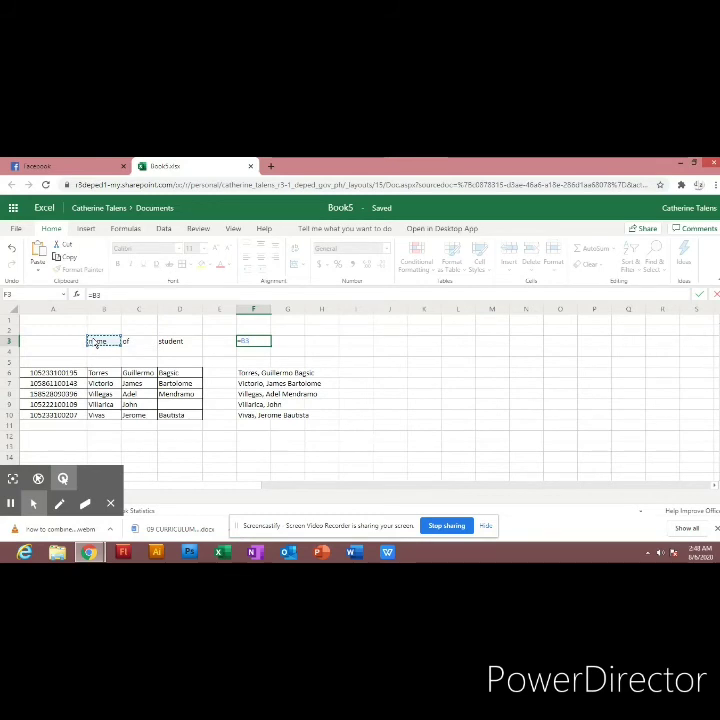
{"action": "type", "text": "&"}
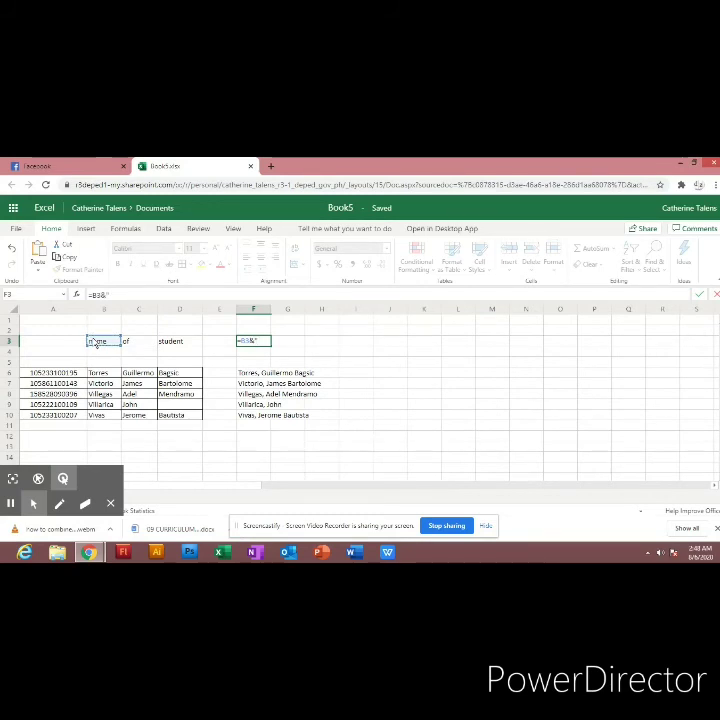
{"action": "type", "text": "\""}
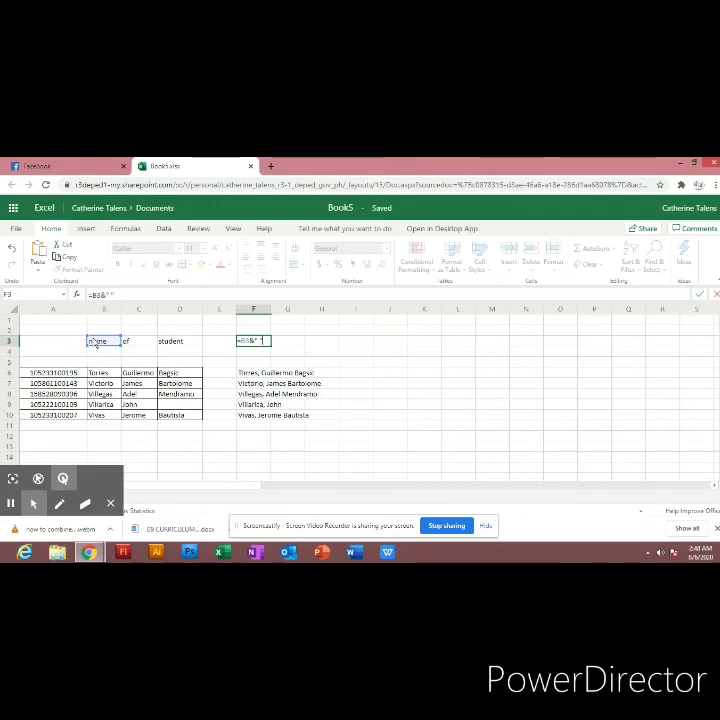
{"action": "type", "text": " \"&"}
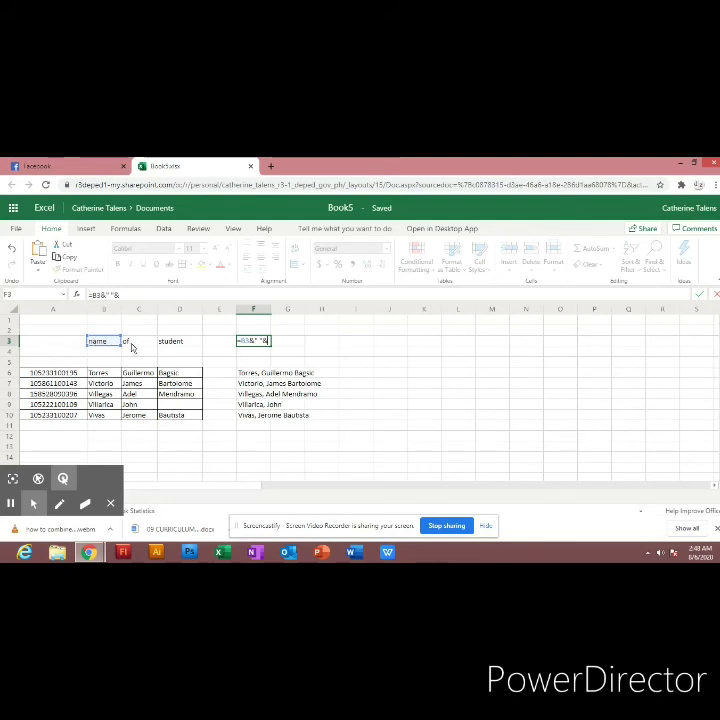
{"action": "left_click", "coordinate": [131, 346]}
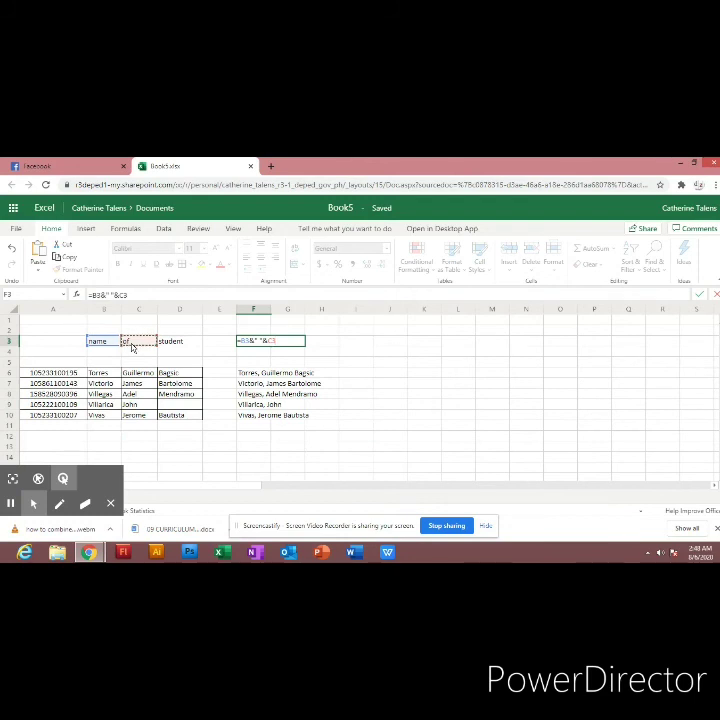
{"action": "type", "text": "&\" \"&"}
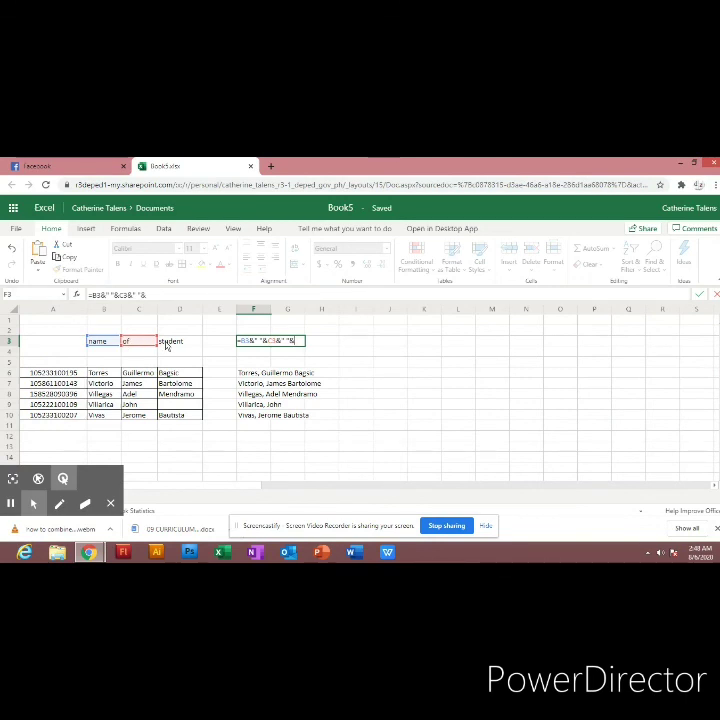
{"action": "left_click", "coordinate": [166, 344]}
{"action": "key", "text": "Return"}
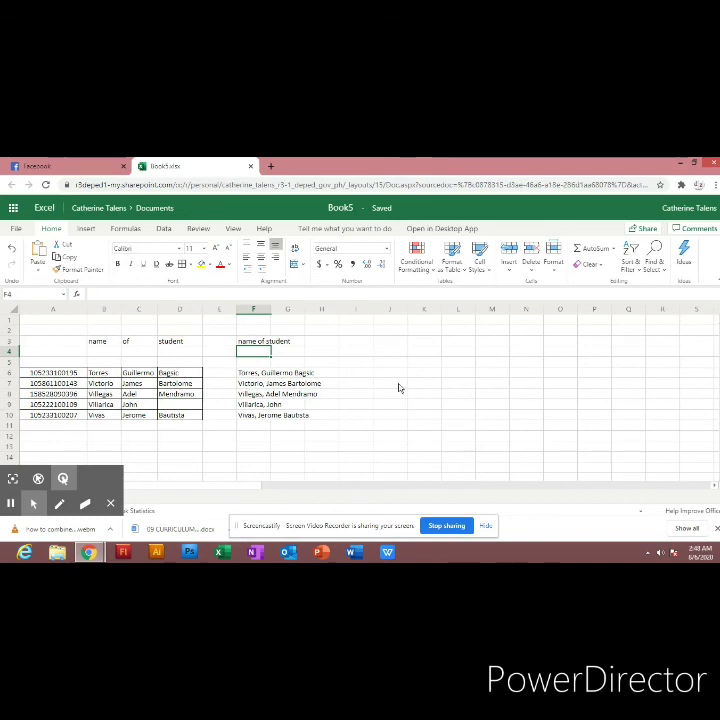
{"action": "left_click", "coordinate": [262, 435]}
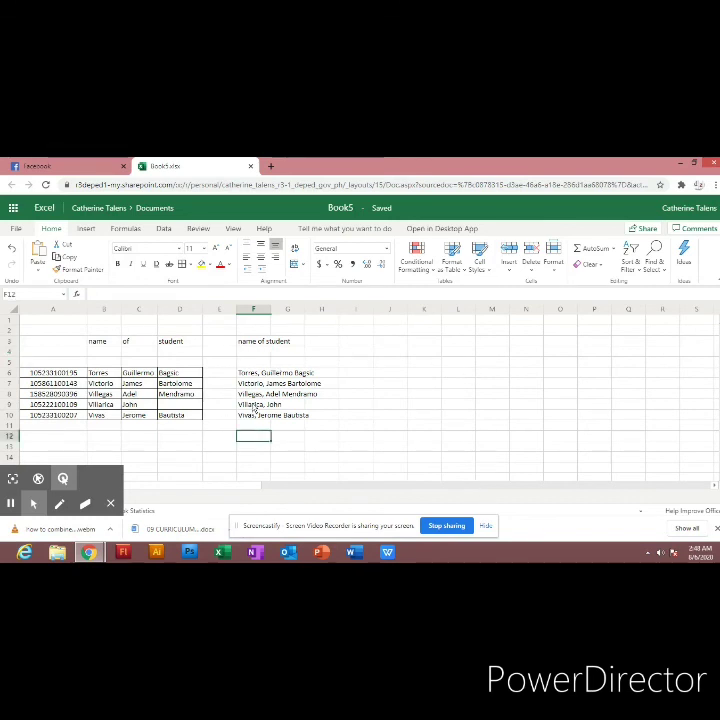